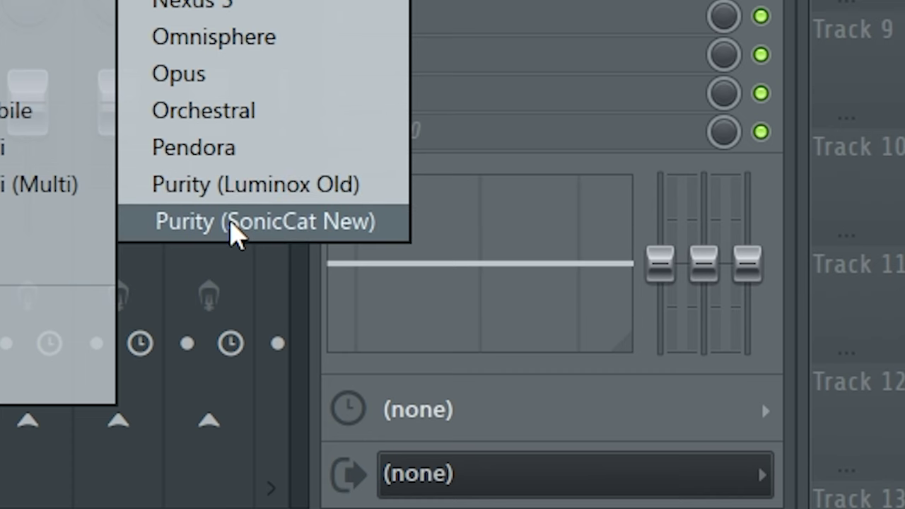
Load Purity on the first channel, try the PWM-Phase and SawRezEnv lead presets, then open its replace menu
{"action": "left_click", "coordinate": [232, 221]}
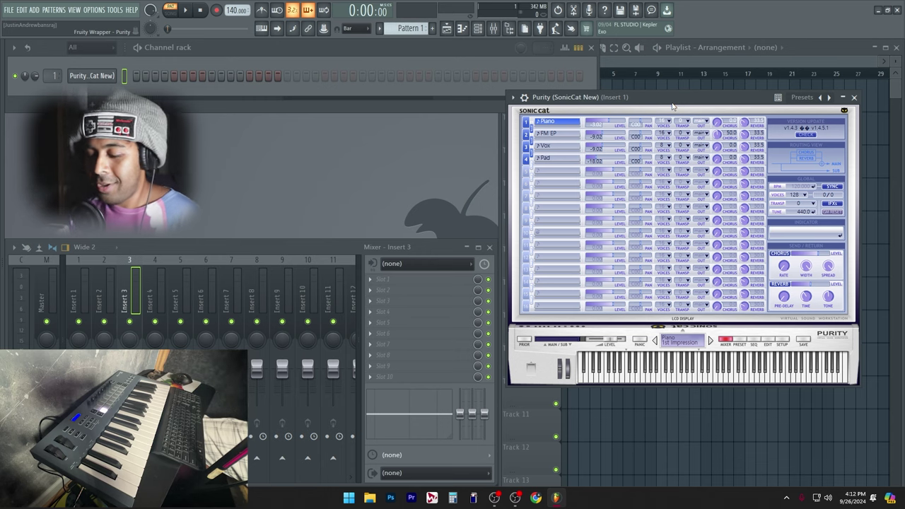
{"action": "left_click", "coordinate": [661, 161]}
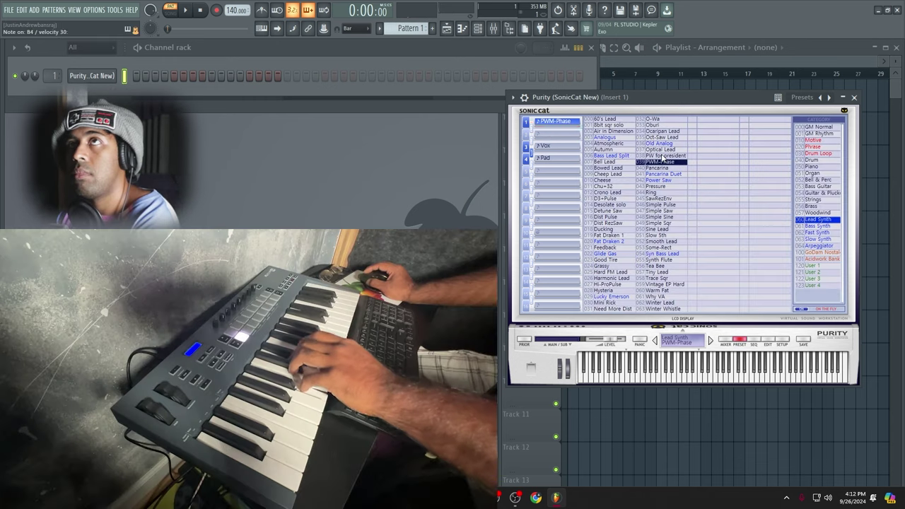
{"action": "left_click", "coordinate": [657, 198]}
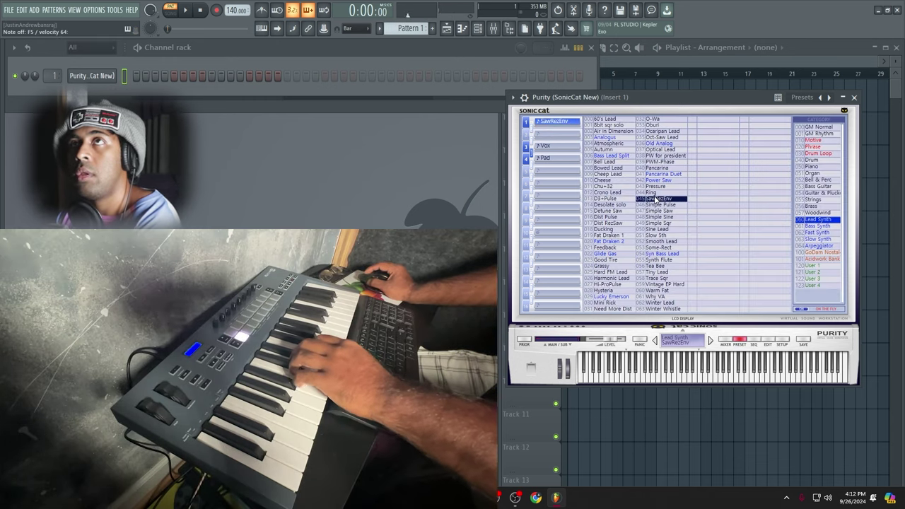
{"action": "right_click", "coordinate": [113, 74]}
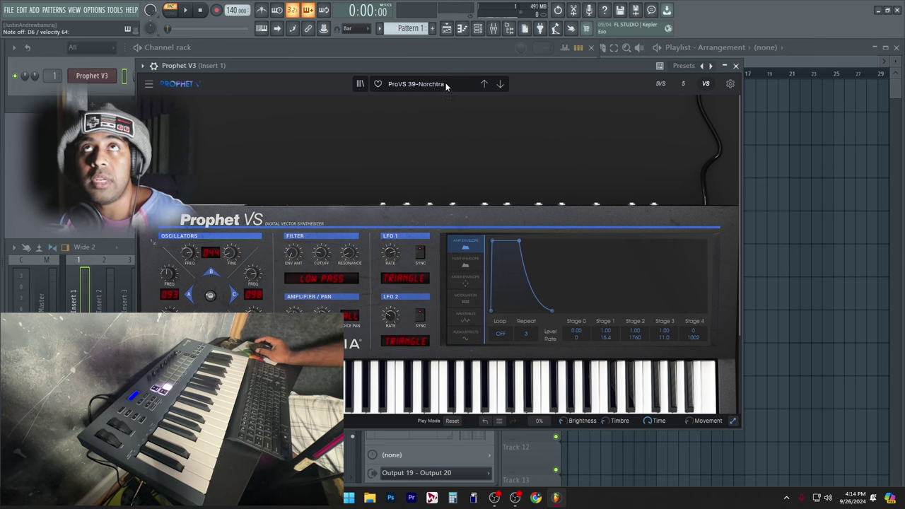
Move the Prophet V3 window down to reveal the channel rack
{"action": "left_click_drag", "start_coordinate": [454, 64], "coordinate": [437, 120]}
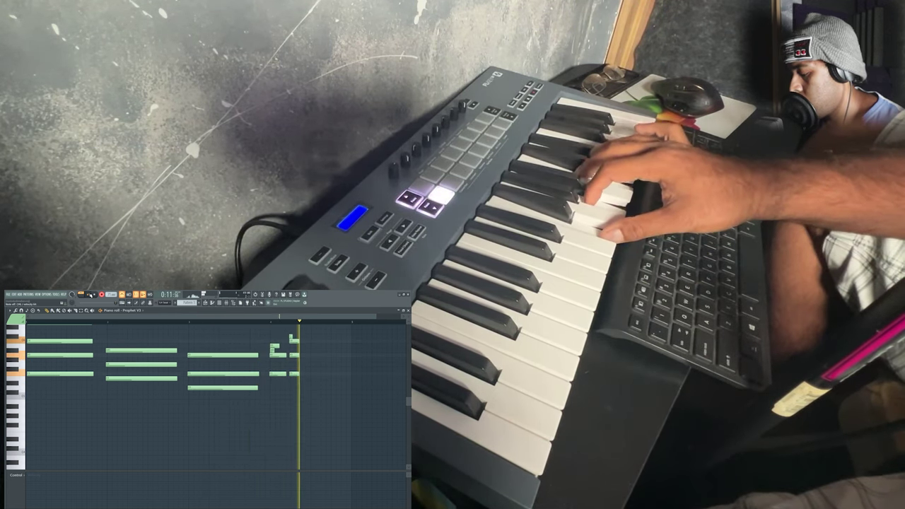
Stop recording, preview the second and third chords, and play back the progression
{"action": "key", "text": "space"}
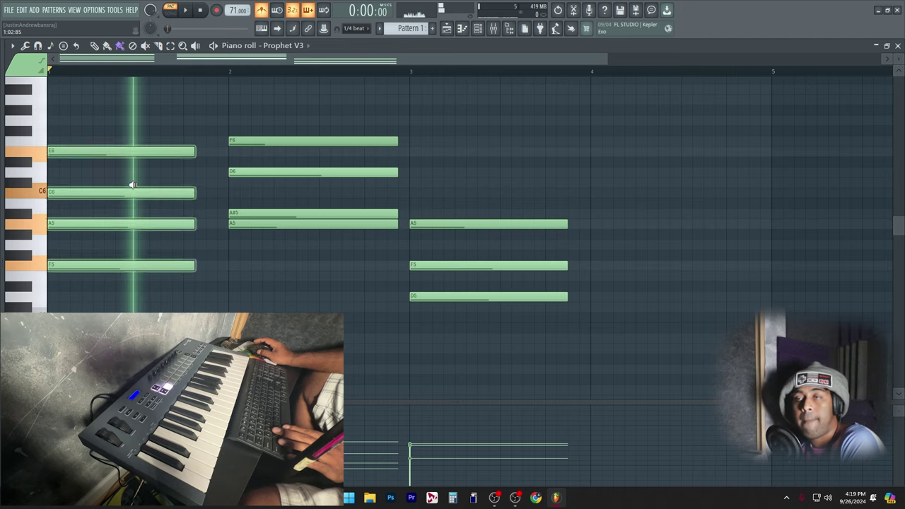
{"action": "left_click", "coordinate": [286, 201]}
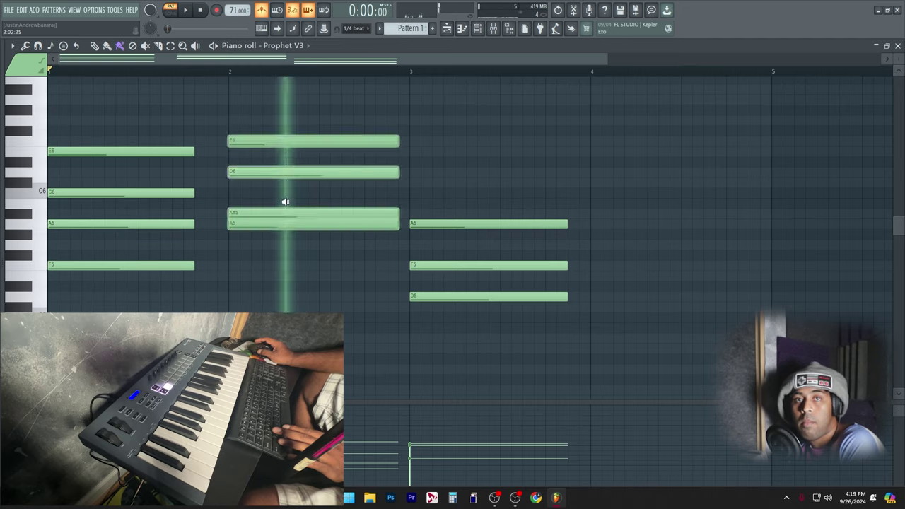
{"action": "left_click", "coordinate": [473, 215]}
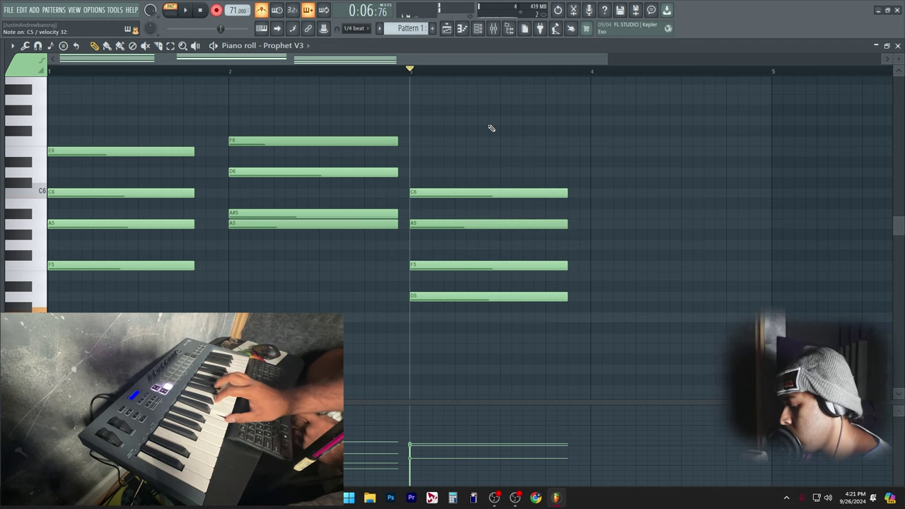
{"action": "key", "text": "space"}
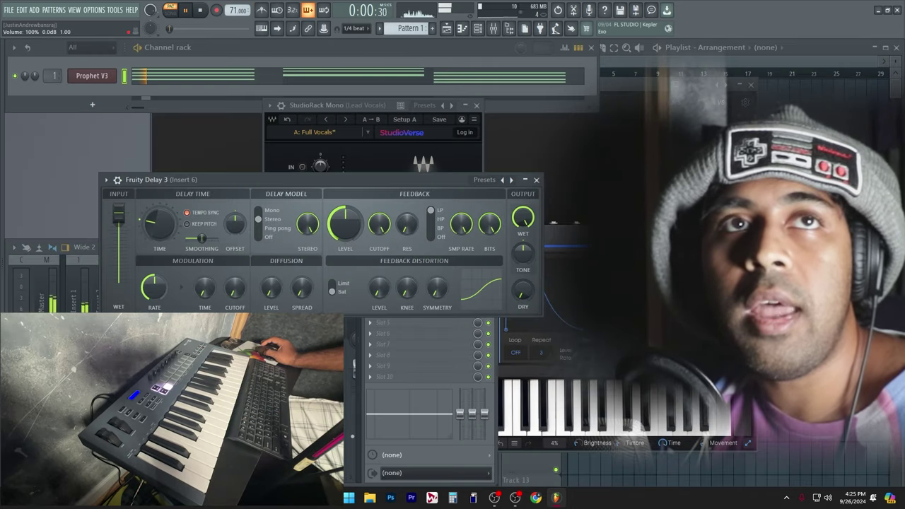
Play the beat to audition Fruity Delay 3 and reposition its window to show the full panel
{"action": "key", "text": "F9"}
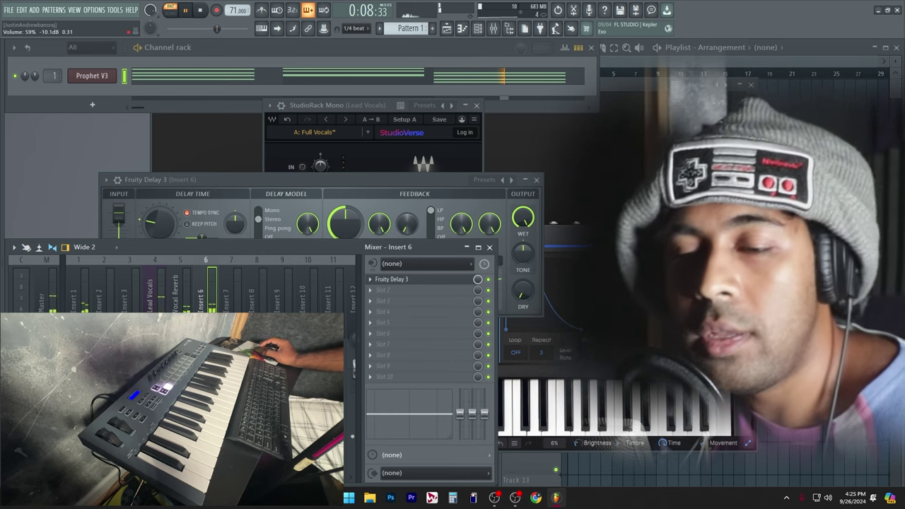
{"action": "left_click_drag", "start_coordinate": [378, 179], "coordinate": [397, 140]}
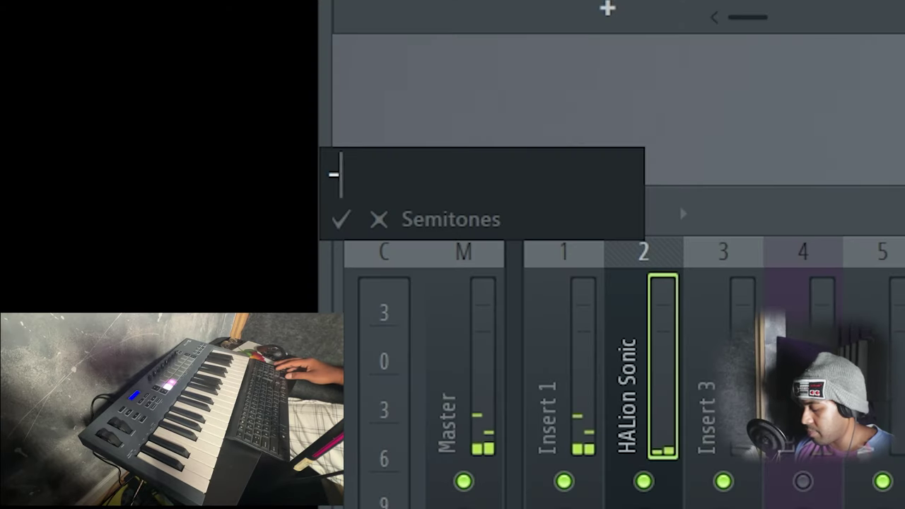
Transpose the Prophet V3 notes by -3 semitones, then check the piano roll and vocal mixer tracks
{"action": "type", "text": "3"}
{"action": "key", "text": "Return"}
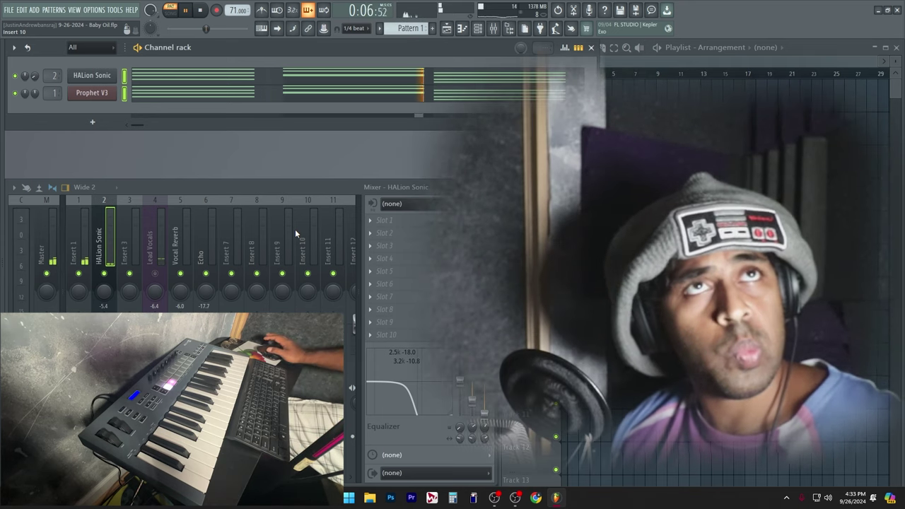
{"action": "left_click", "coordinate": [208, 96]}
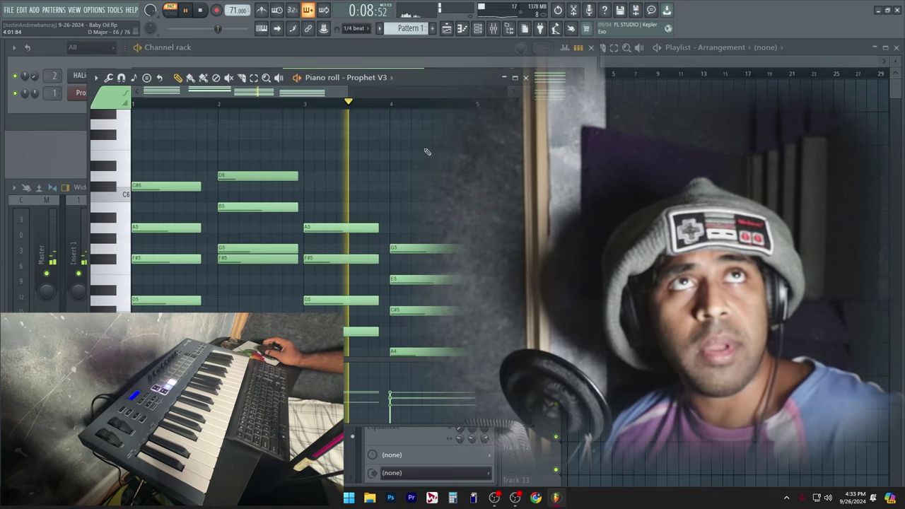
{"action": "left_click", "coordinate": [529, 78]}
{"action": "left_click", "coordinate": [180, 240]}
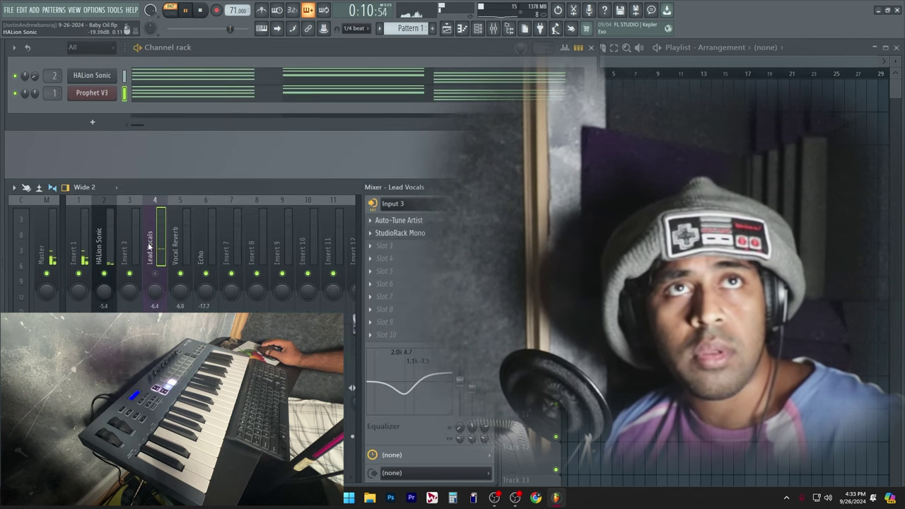
{"action": "left_click", "coordinate": [155, 249]}
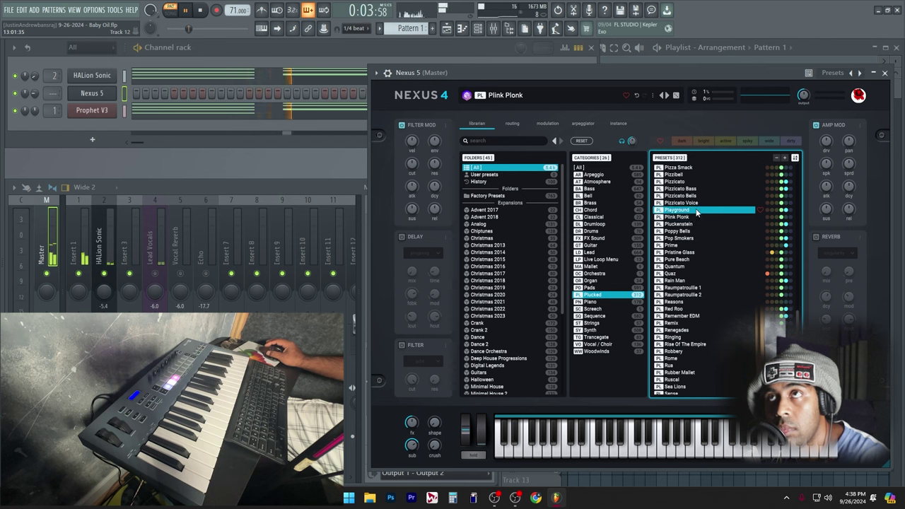
Give Nexus the Plink Plonk preset with the FX Line 1 arpeggiator, then close its window
{"action": "left_click", "coordinate": [704, 217]}
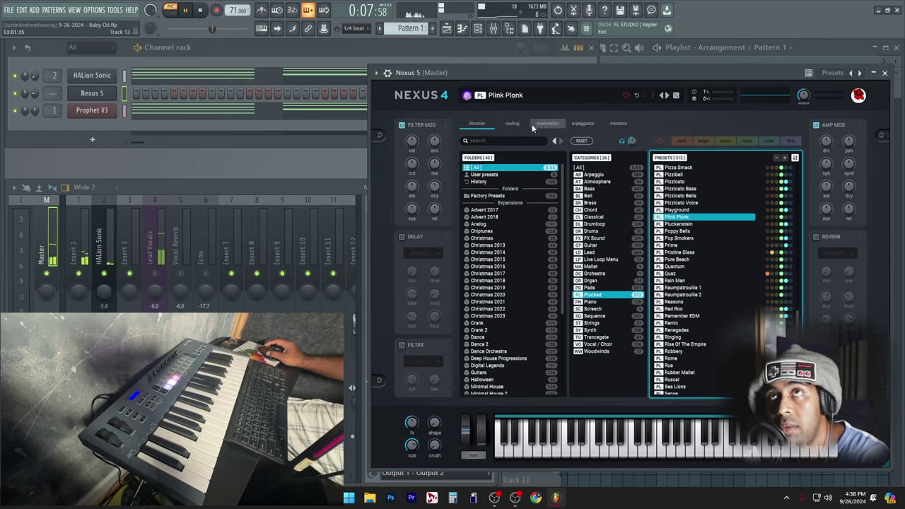
{"action": "left_click", "coordinate": [514, 123]}
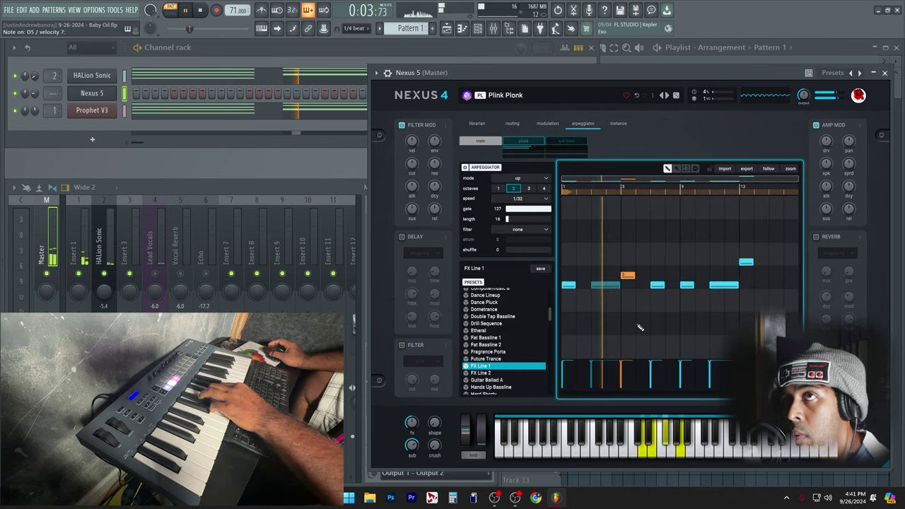
{"action": "left_click", "coordinate": [884, 74]}
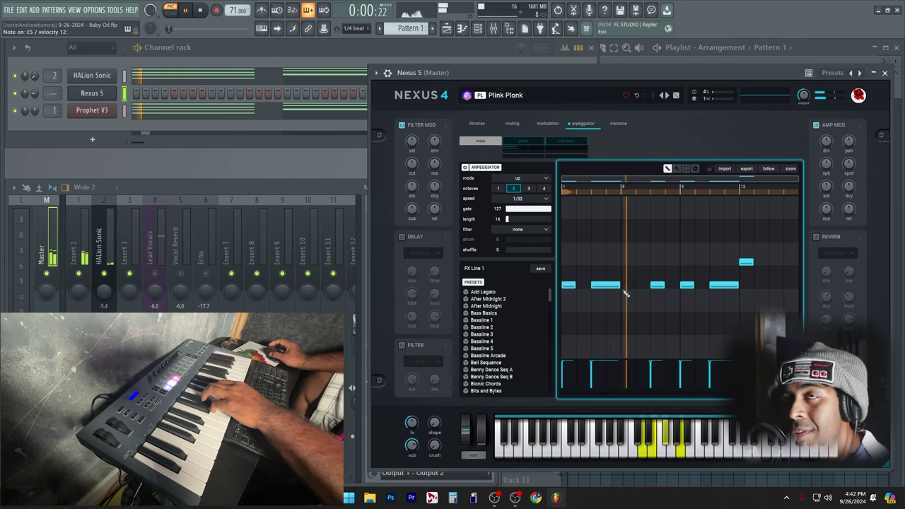
{"action": "left_click", "coordinate": [884, 74]}
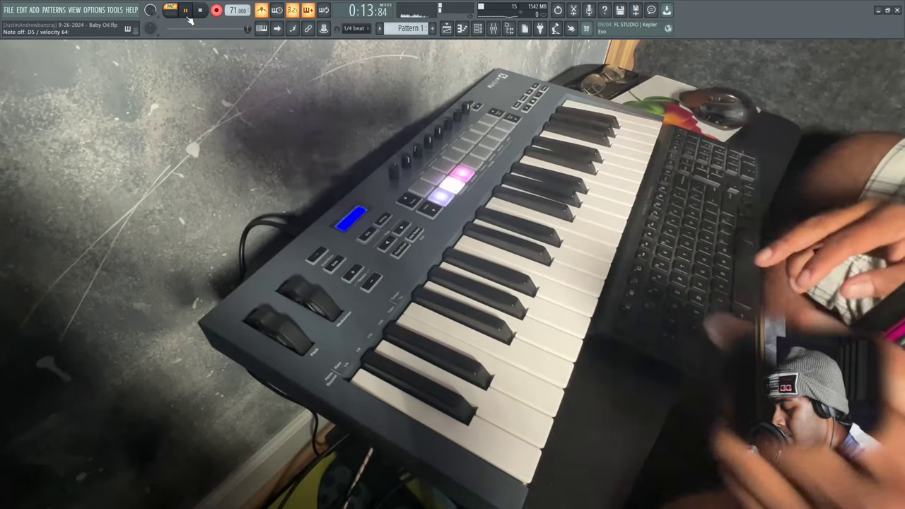
Stop recording, apply Gross Beat's Patterns preset, and open the plugin menu for mixer effect slot 2
{"action": "key", "text": "space"}
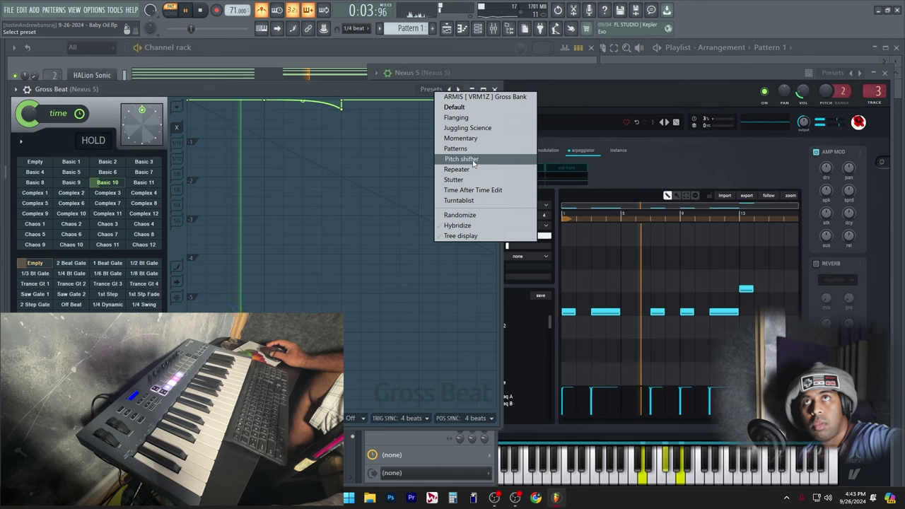
{"action": "left_click", "coordinate": [480, 154]}
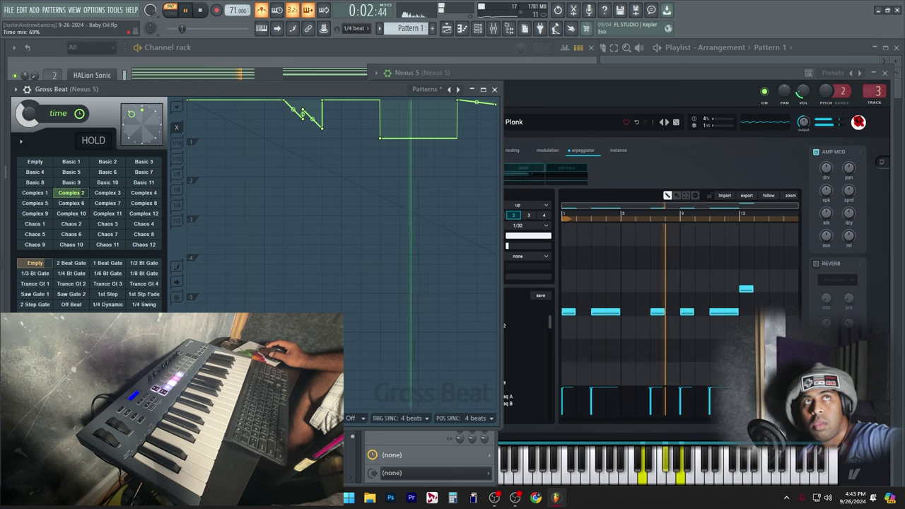
{"action": "left_click", "coordinate": [495, 90]}
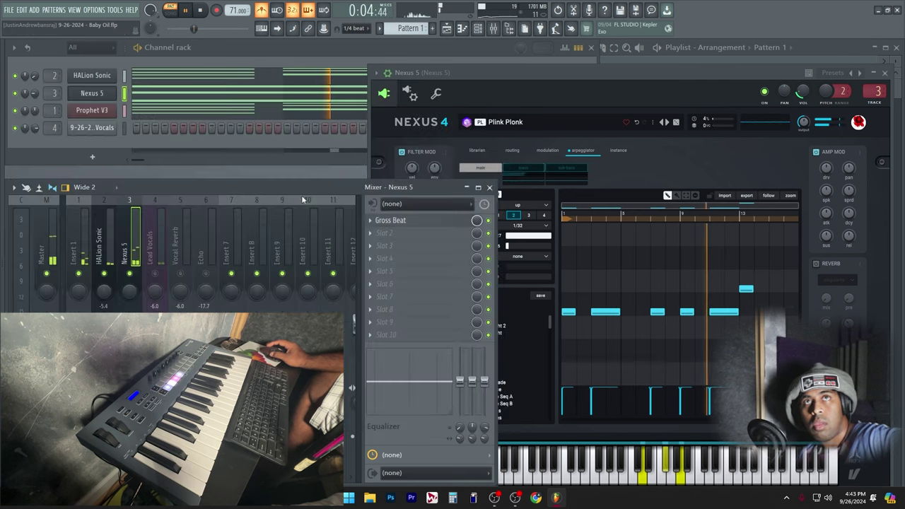
{"action": "left_click", "coordinate": [425, 233]}
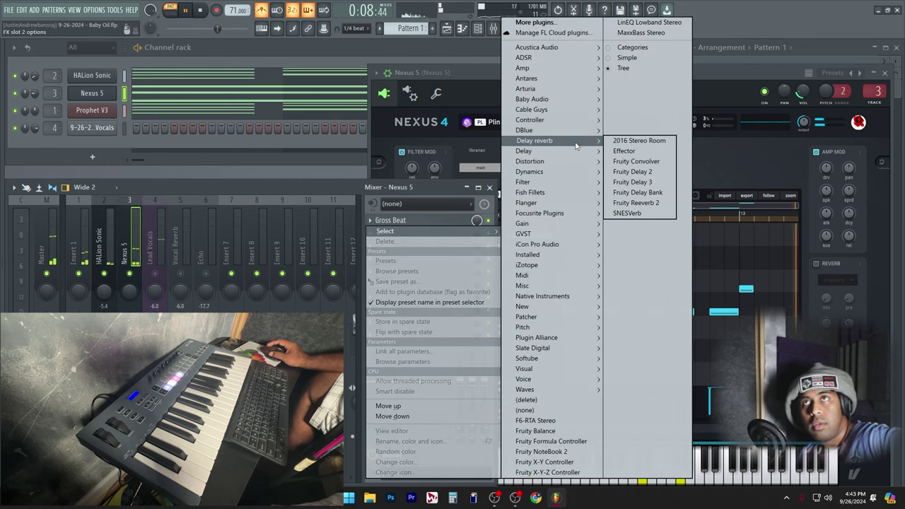
Load Fruity Reeverb 2 into slot 2 with dry at 73% and wet at 69%
{"action": "left_click", "coordinate": [636, 203]}
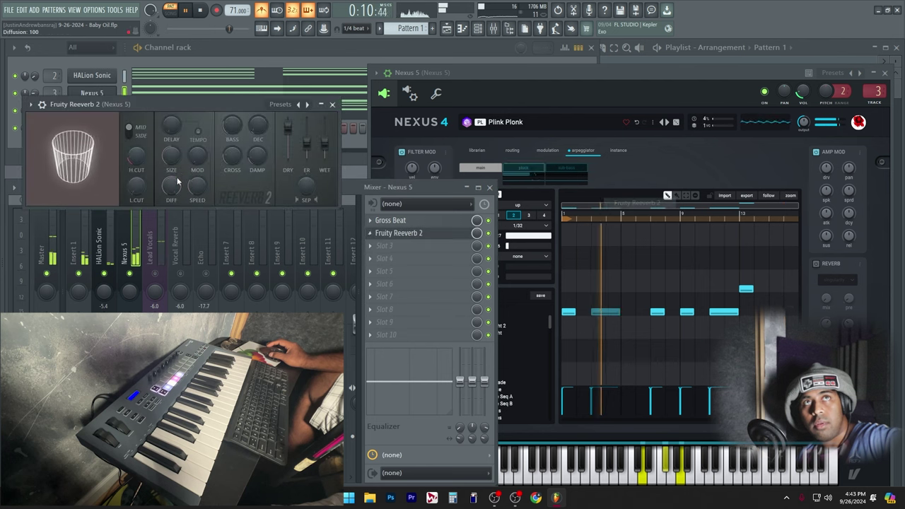
{"action": "left_click_drag", "start_coordinate": [288, 142], "coordinate": [294, 139]}
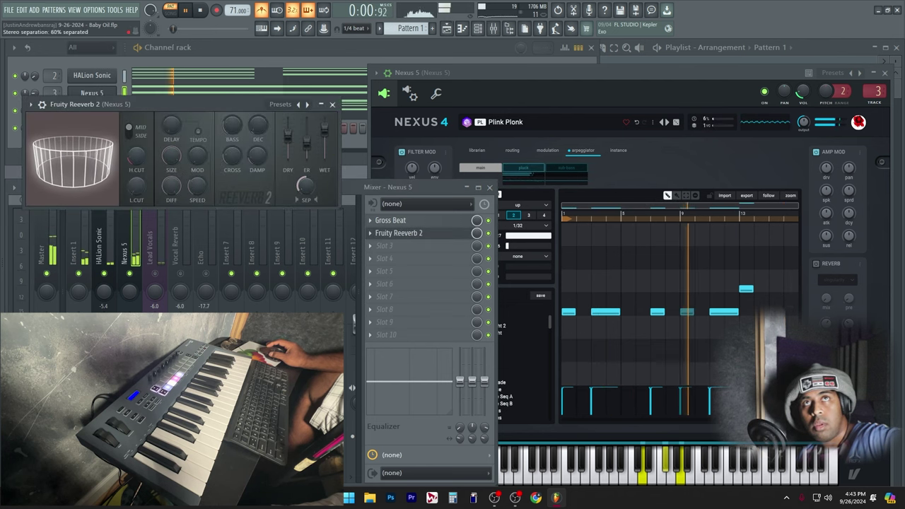
{"action": "left_click_drag", "start_coordinate": [327, 129], "coordinate": [327, 136]}
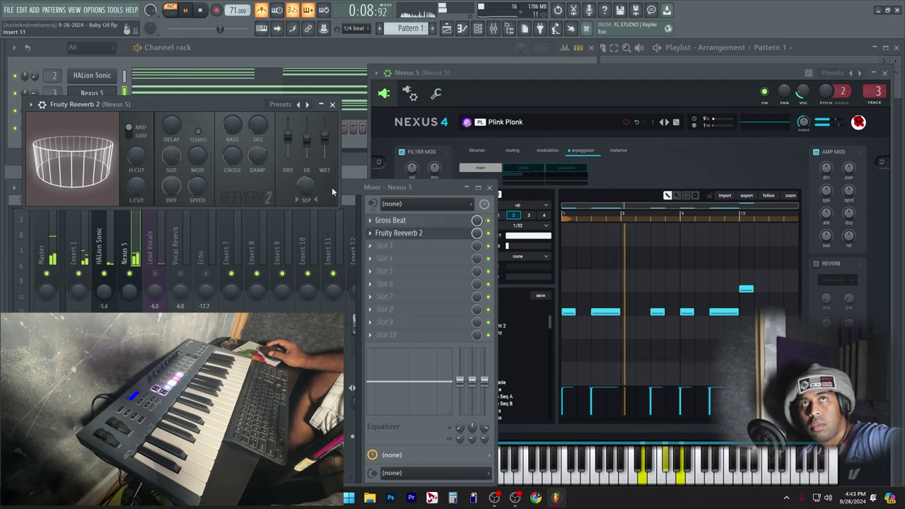
{"action": "left_click", "coordinate": [404, 235]}
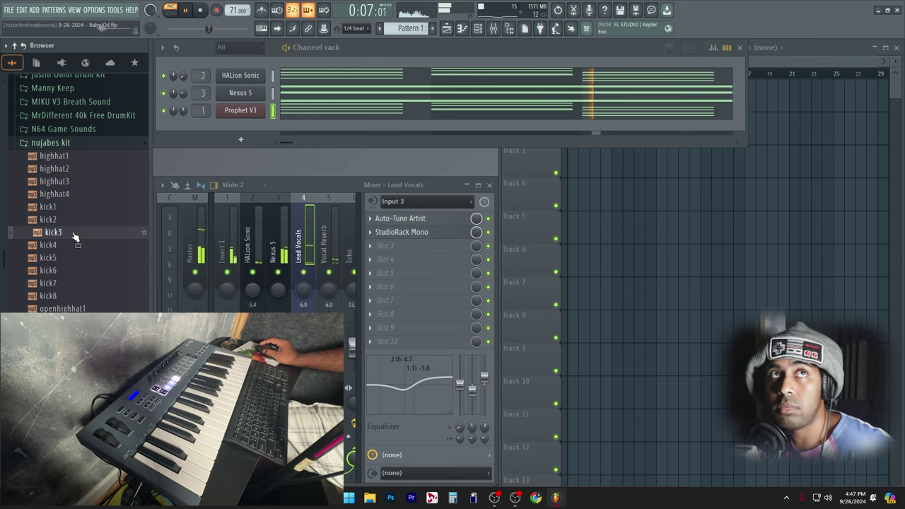
Add kick3 and snare4 as channels and turn kick3's Torque down toward -1000 cents
{"action": "left_click_drag", "start_coordinate": [267, 135], "coordinate": [235, 133]}
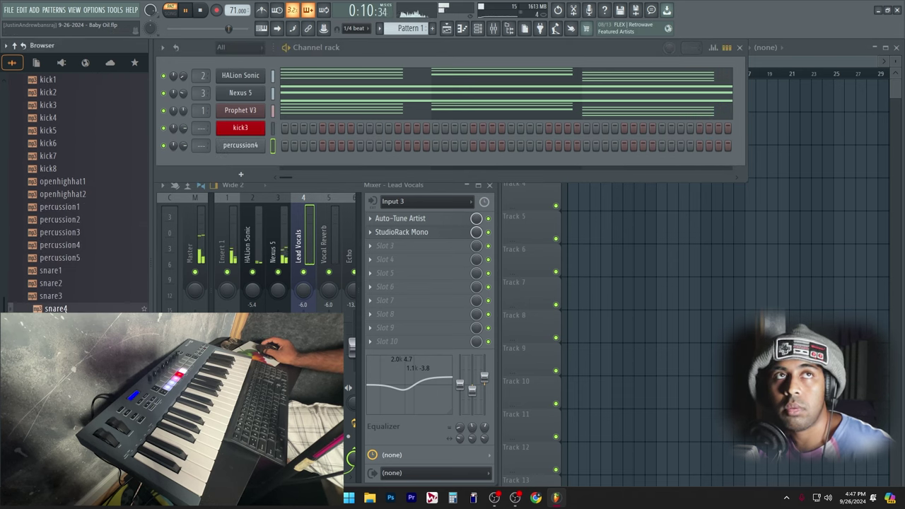
{"action": "left_click_drag", "start_coordinate": [247, 159], "coordinate": [244, 161]}
{"action": "scroll", "coordinate": [85, 212], "scroll_direction": "up", "scroll_amount": 6}
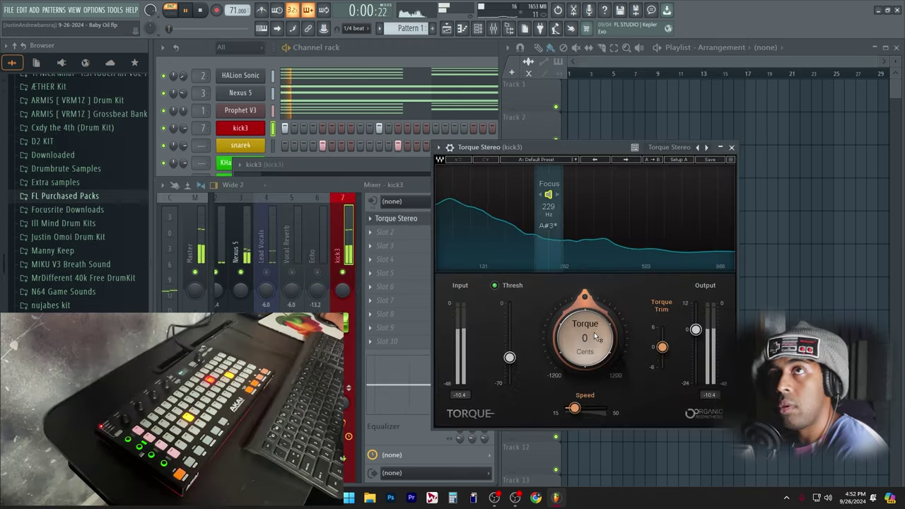
{"action": "left_click_drag", "start_coordinate": [596, 332], "coordinate": [596, 342]}
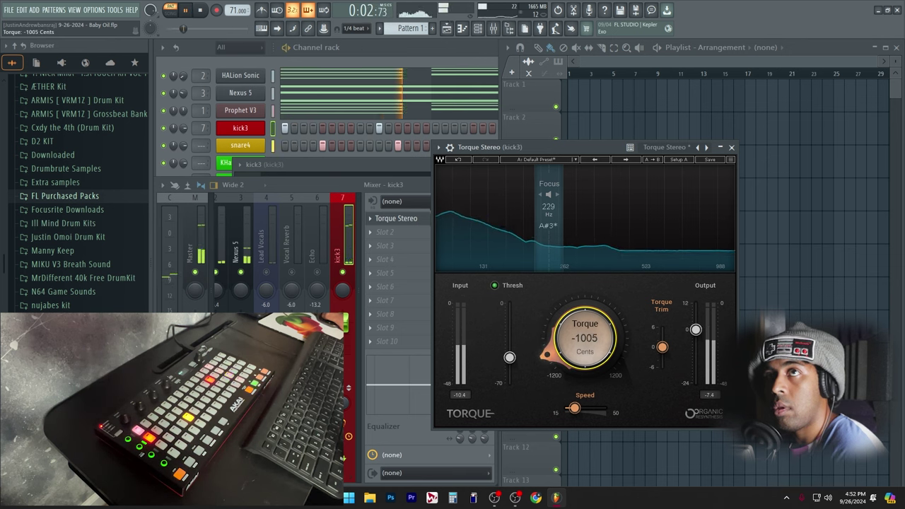
Close Torque, bring up the channel rack, and play the pattern while entering kick3 and snare4 steps
{"action": "left_click", "coordinate": [732, 147]}
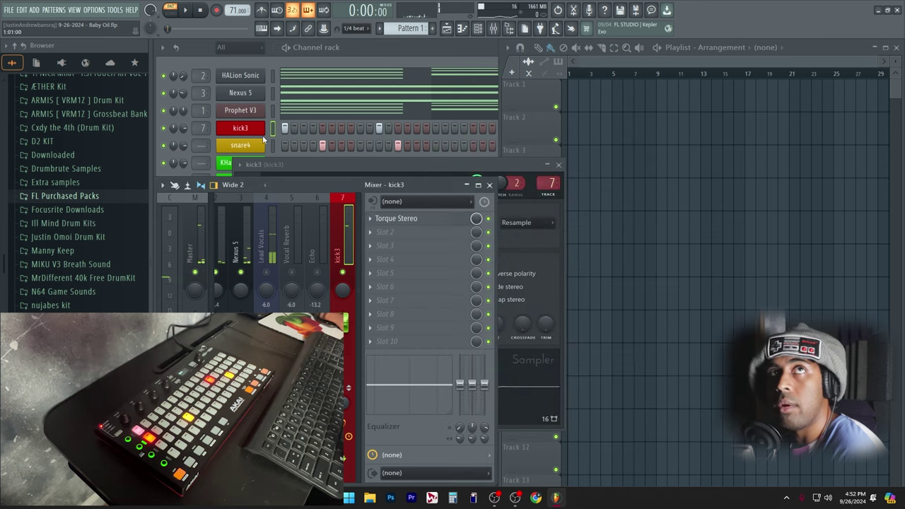
{"action": "key", "text": "F6"}
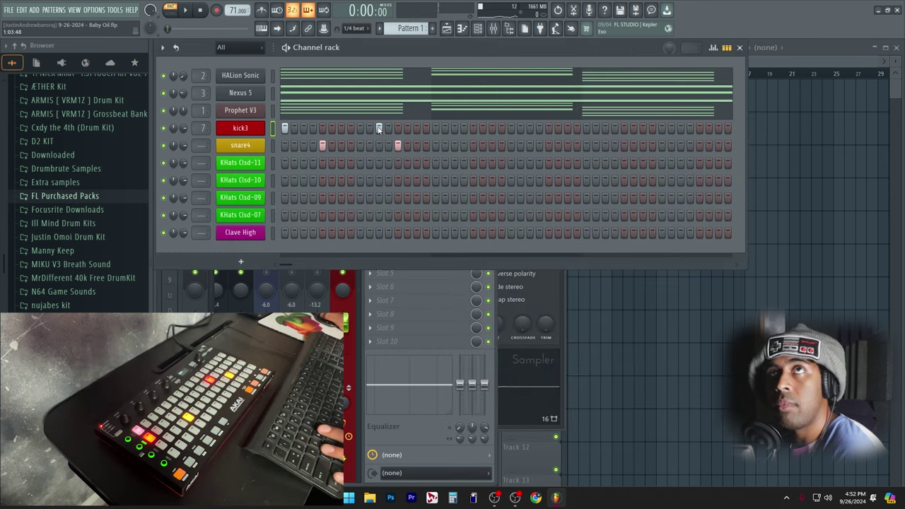
{"action": "key", "text": "space"}
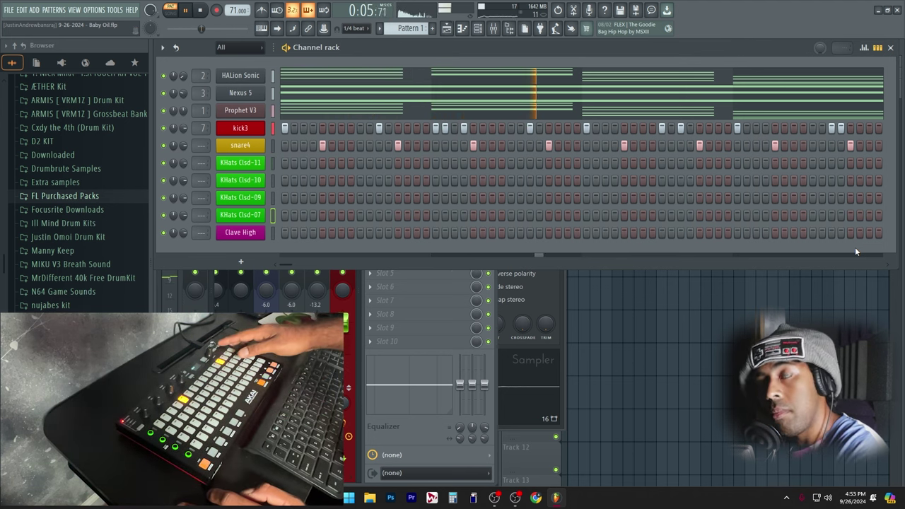
{"action": "key", "text": "space"}
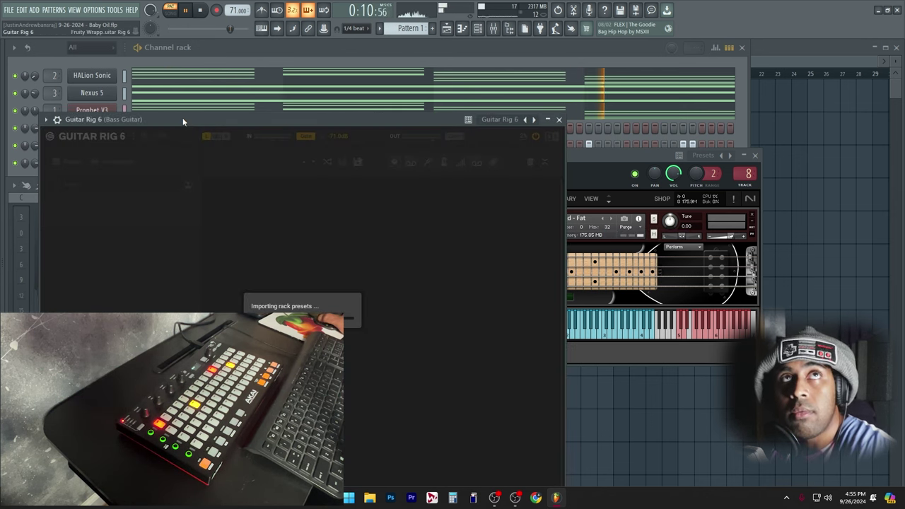
Move the Guitar Rig 6 window off the mixer and dismiss its new-version notice
{"action": "left_click_drag", "start_coordinate": [184, 118], "coordinate": [516, 75]}
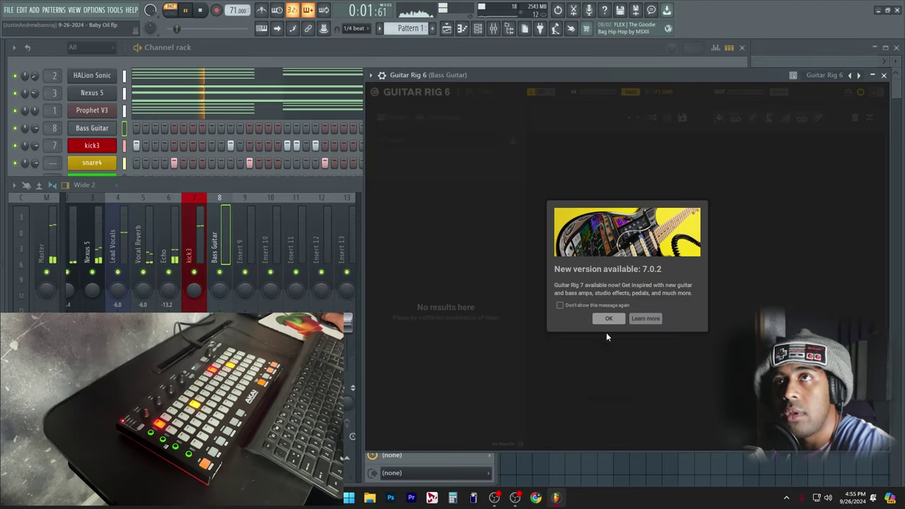
{"action": "left_click", "coordinate": [607, 319]}
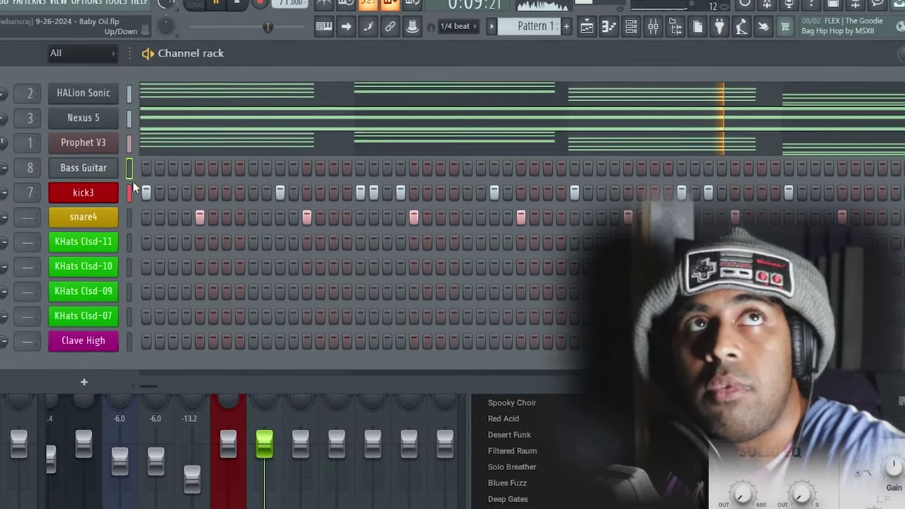
Select the Bass Guitar channel in the channel rack, passing over kick3 first
{"action": "left_click", "coordinate": [126, 168]}
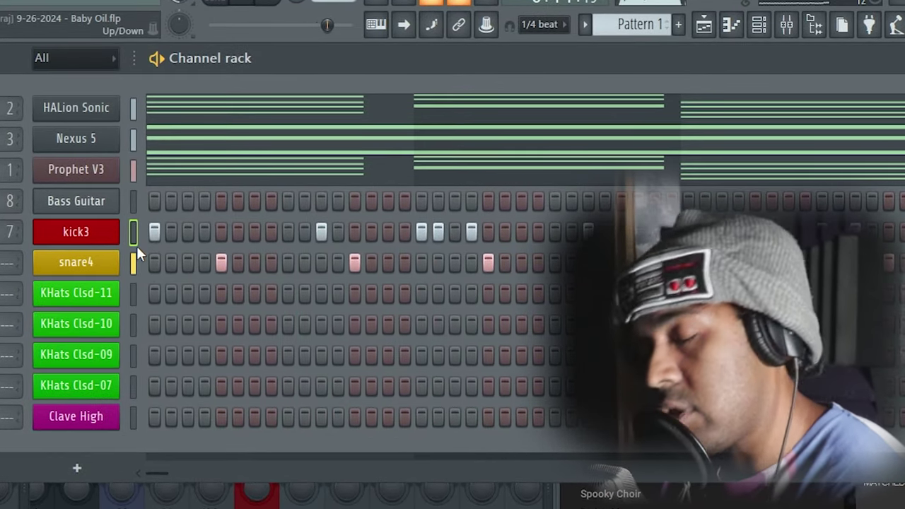
{"action": "left_click", "coordinate": [133, 202]}
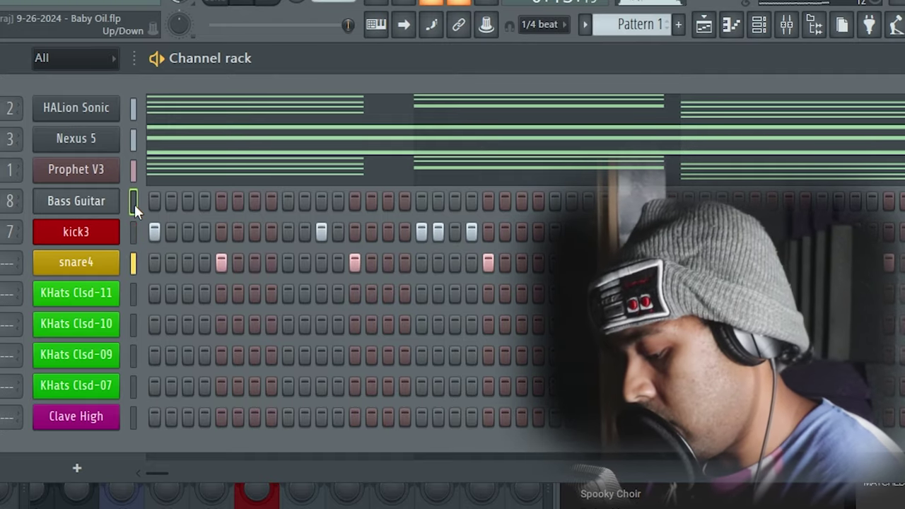